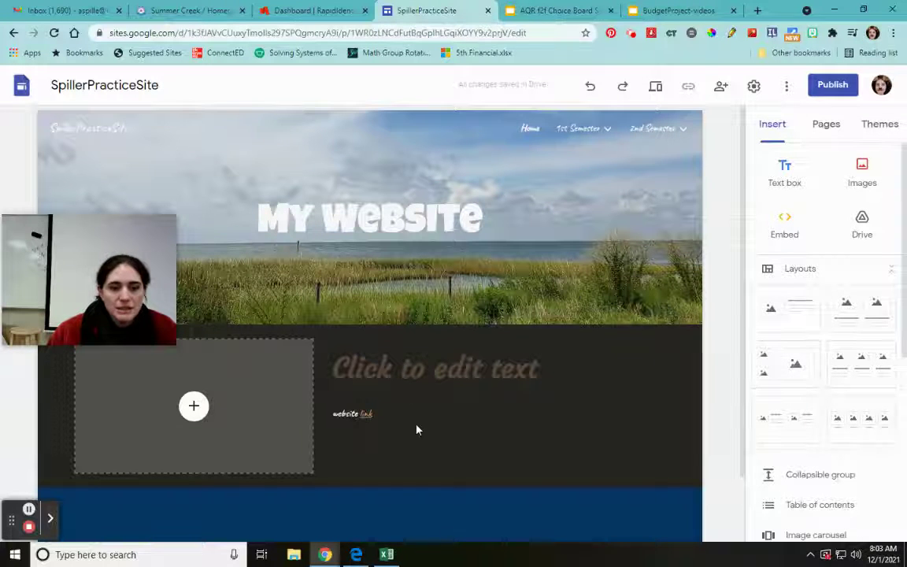
Open the Hurricane Project page under 1st Semester for editing
mouse_move(599, 132)
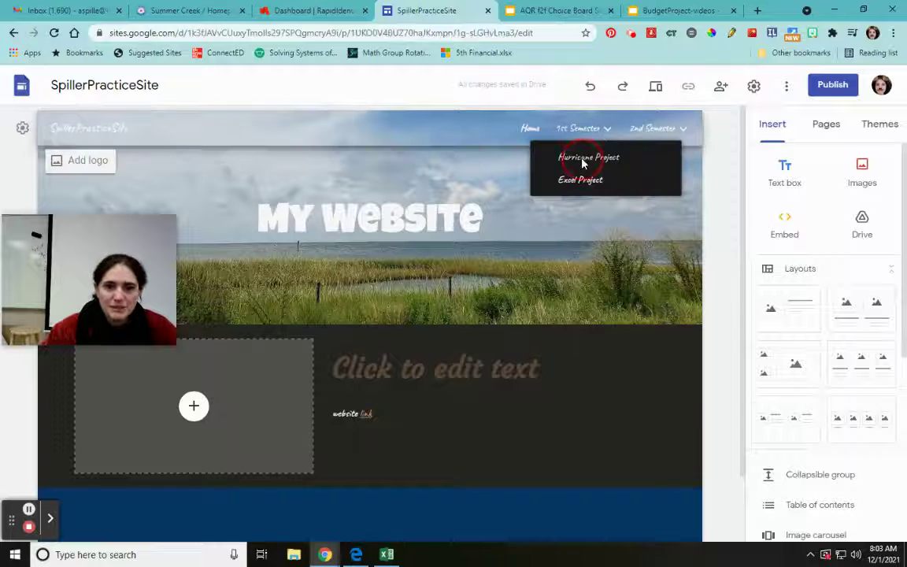
click(584, 160)
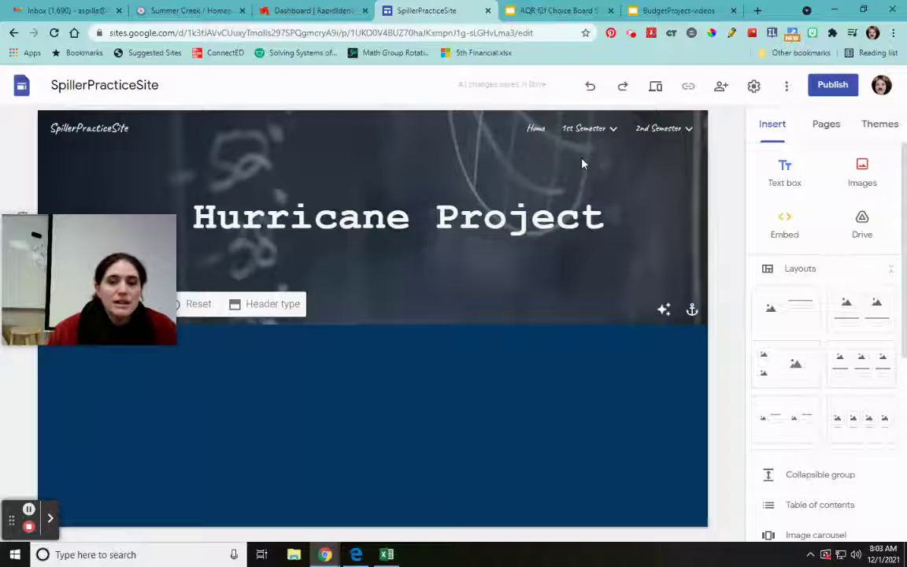
mouse_move(103, 260)
drag(102, 260, 107, 281)
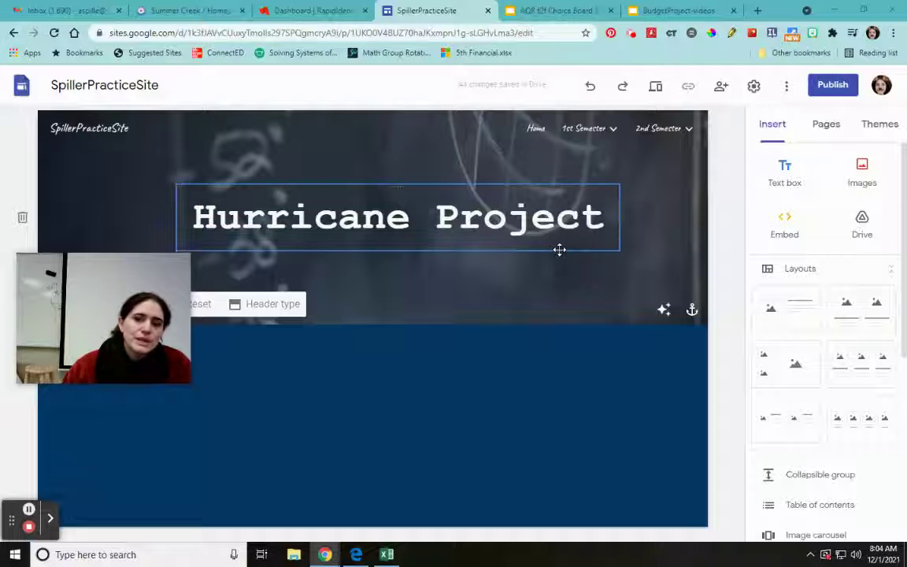
mouse_move(619, 142)
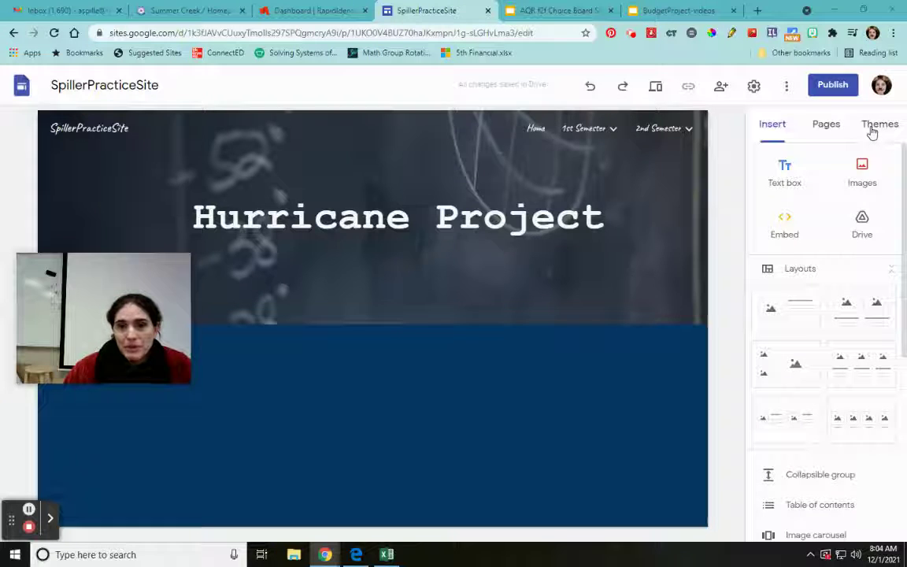
Try the Simple and Diplomat themes on the site, and reapply the custom MyTheme
click(831, 127)
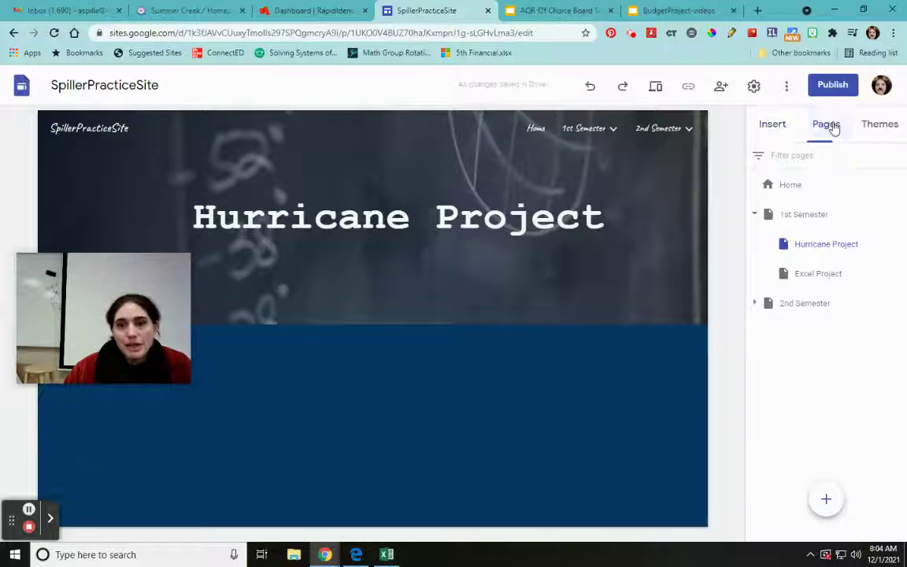
click(876, 126)
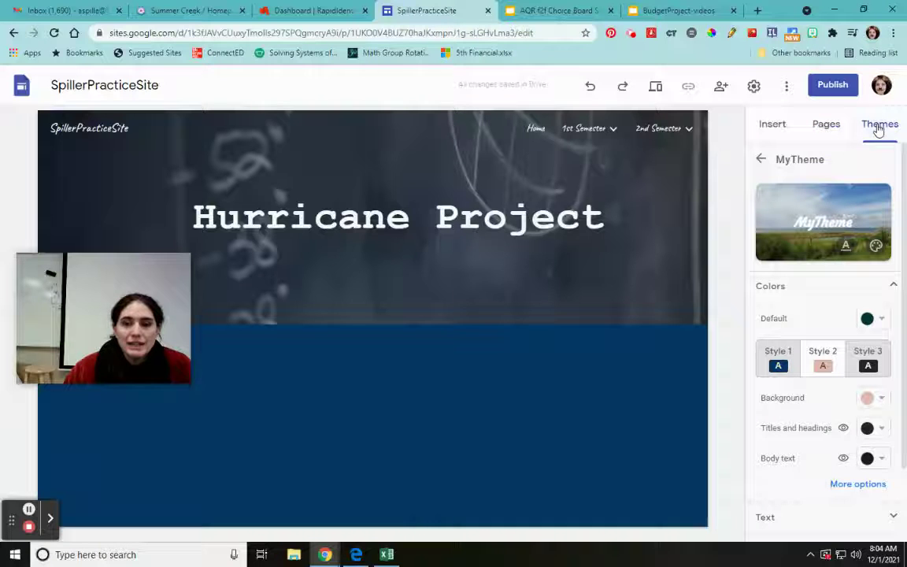
click(761, 160)
scroll(812, 279, down, 3)
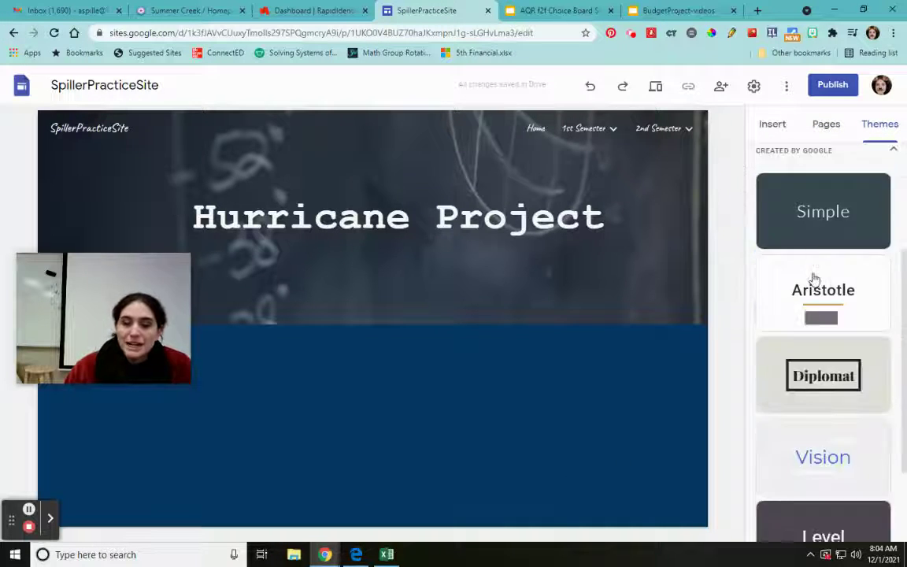
click(827, 239)
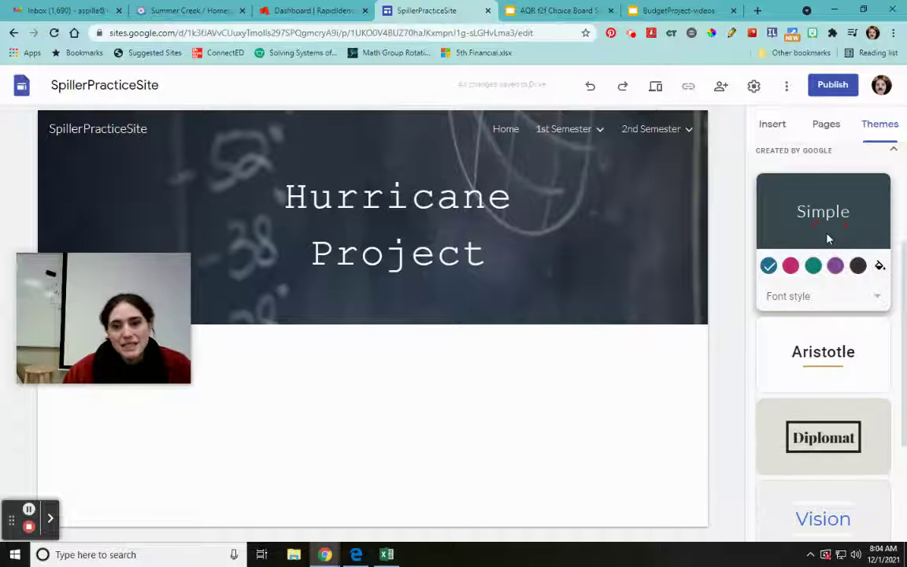
click(842, 416)
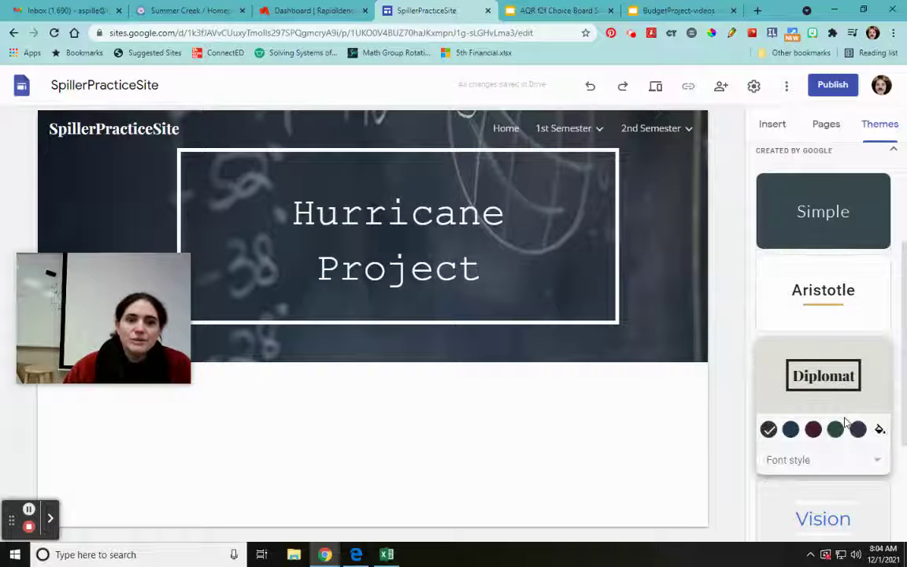
scroll(818, 345, up, 3)
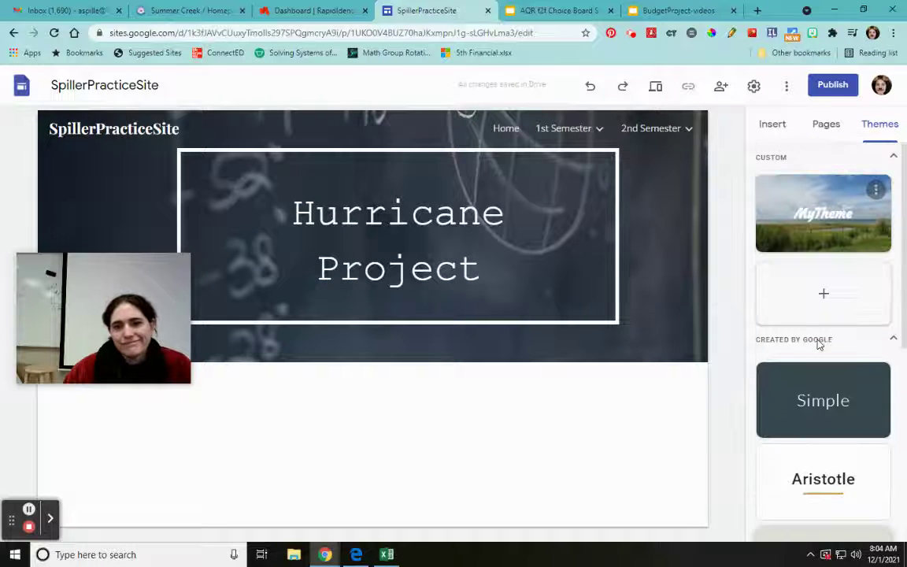
click(799, 243)
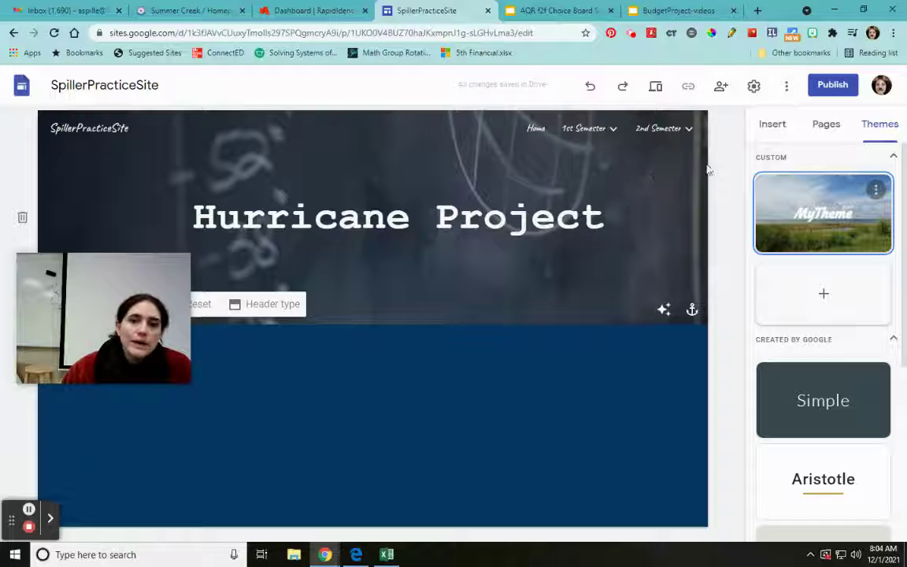
Insert the layout with one image beside a heading and text below the Hurricane Project header
click(772, 128)
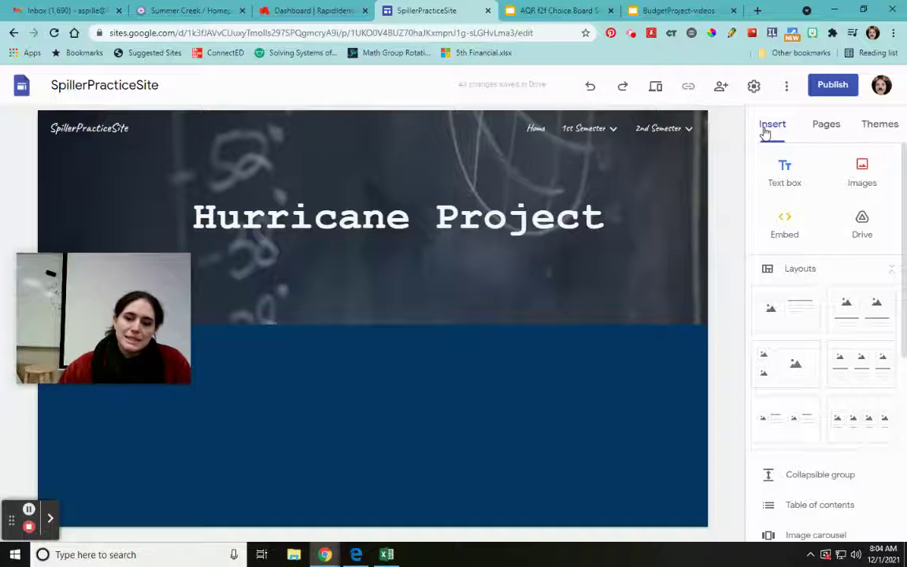
scroll(870, 252, down, 4)
scroll(870, 251, up, 3)
scroll(870, 251, up, 1)
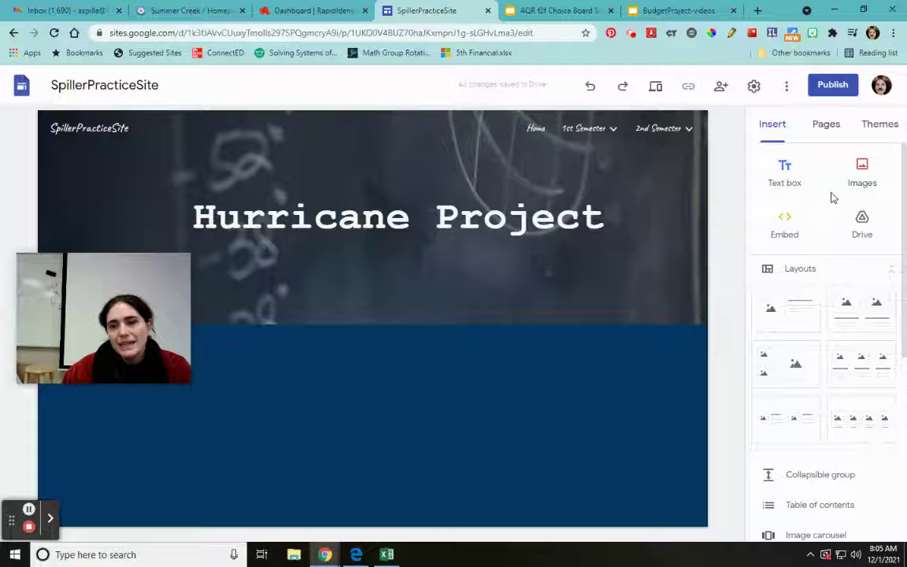
click(891, 270)
click(891, 272)
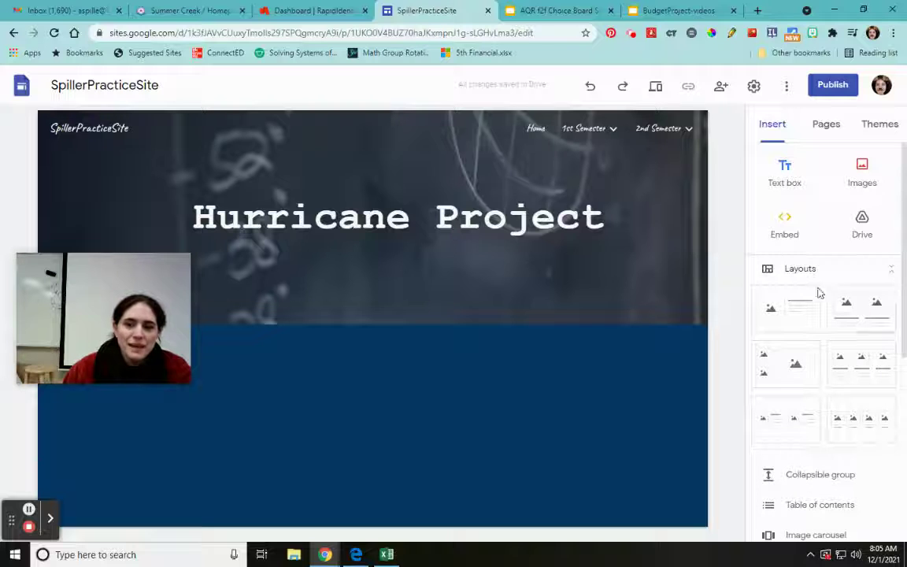
click(786, 324)
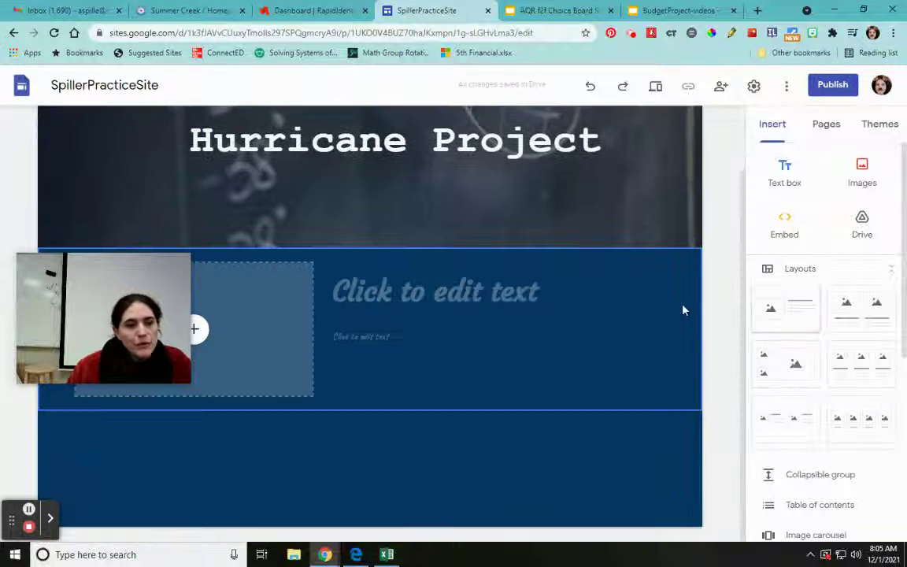
drag(148, 281, 142, 434)
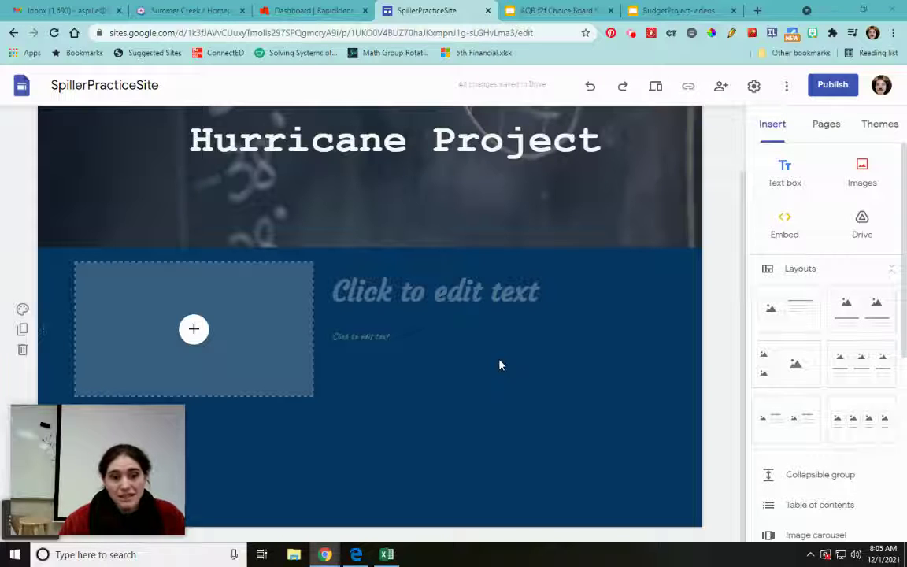
Add the layout with two side-by-side images and captions beneath the first content section
click(843, 325)
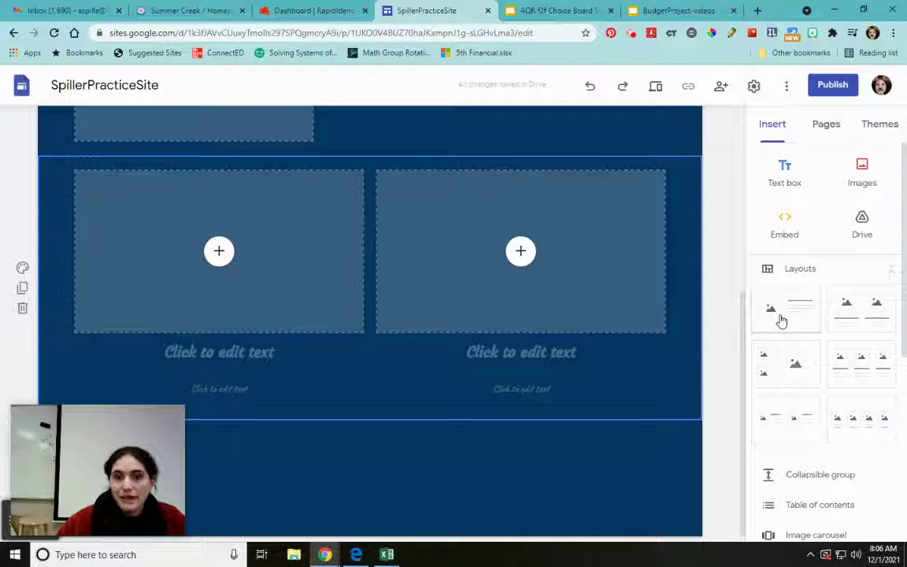
scroll(394, 403, down, 2)
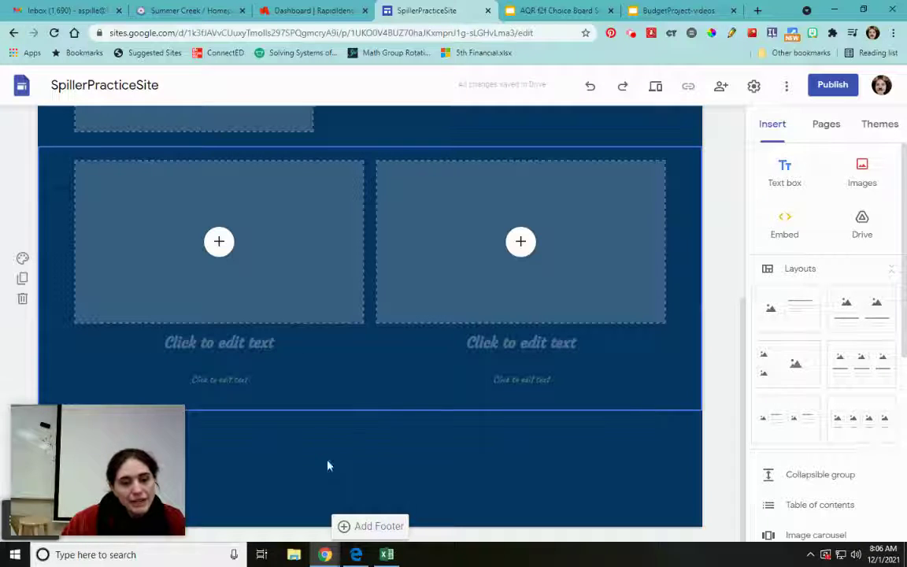
double_click(366, 451)
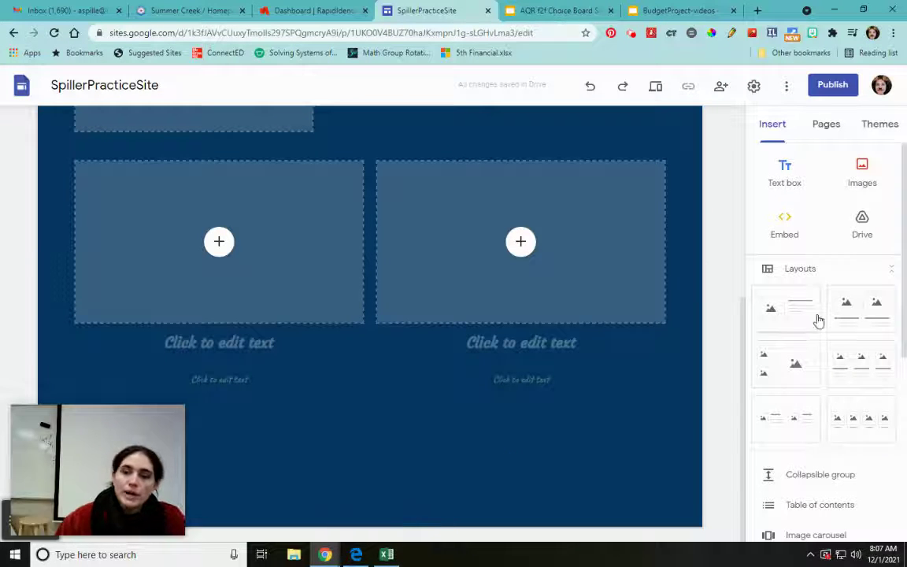
Insert a collapsible group beneath the two-image section and give it the heading "Group 1"
scroll(816, 318, down, 3)
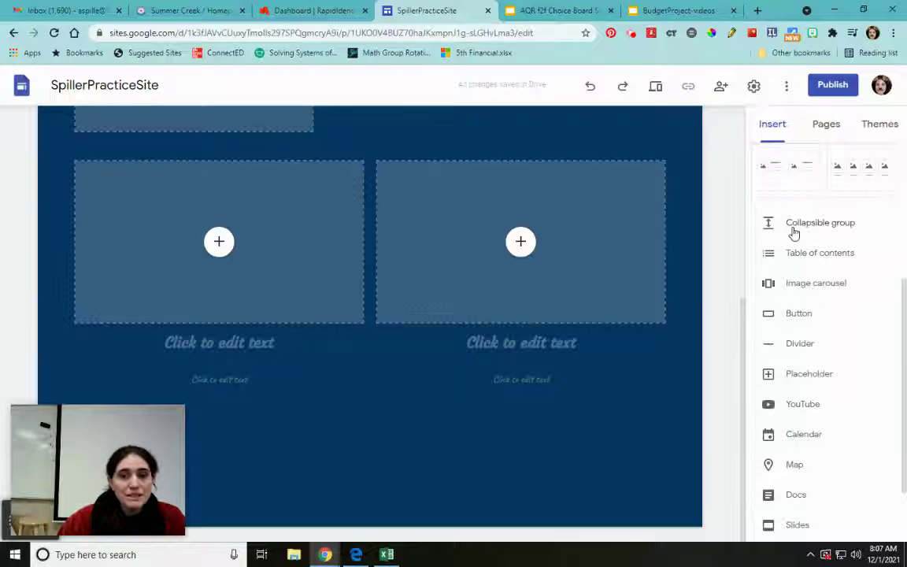
click(793, 231)
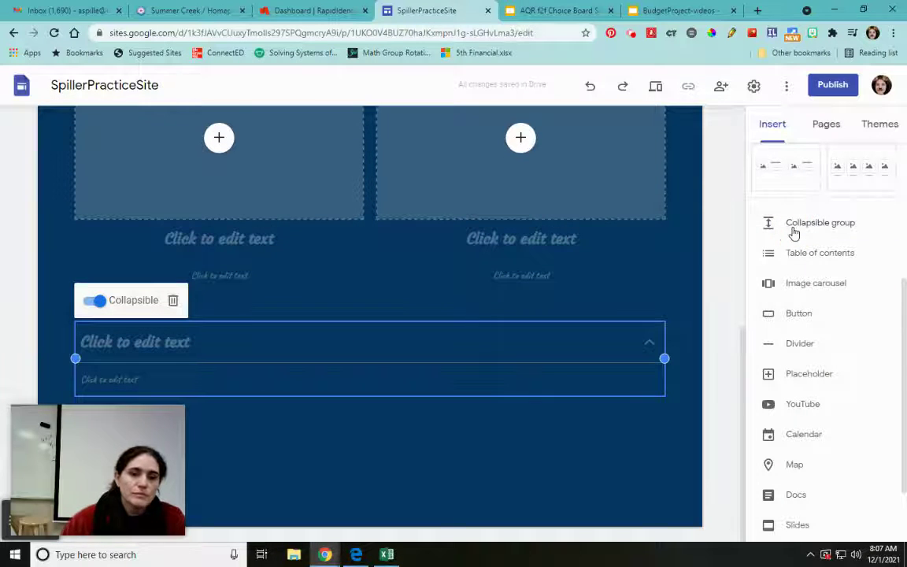
click(122, 343)
text(Group 1)
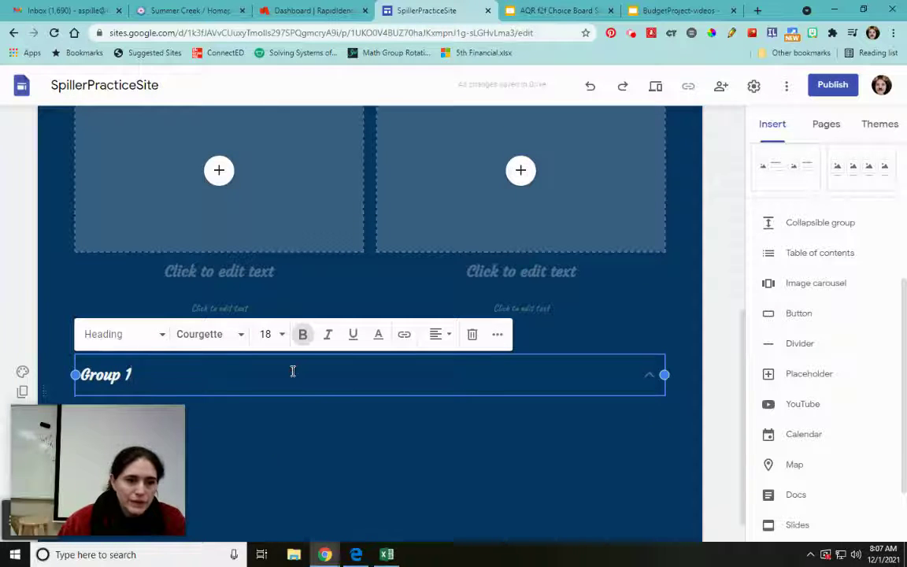
Enter "Description blah blah blah" as the body text of Group 1, and test expanding and collapsing the group
click(332, 407)
click(197, 412)
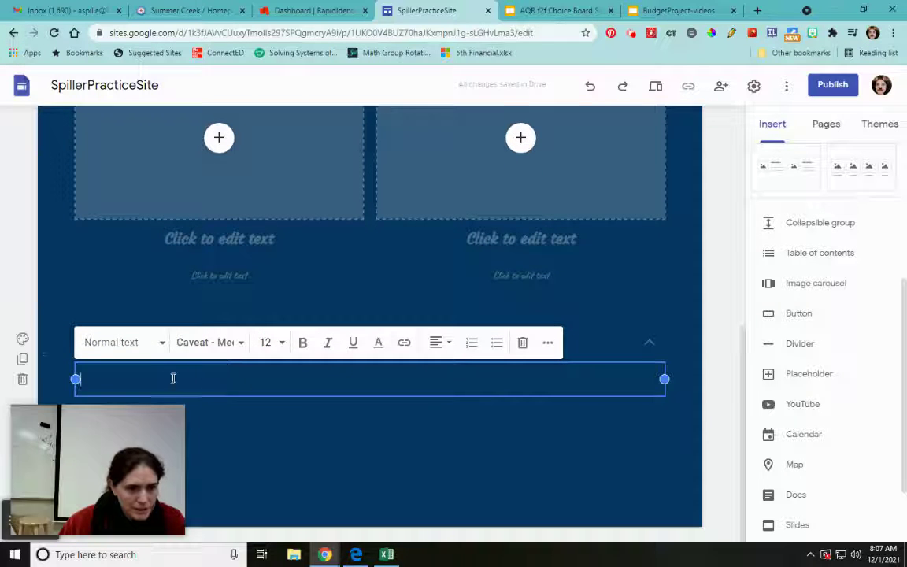
text(Des)
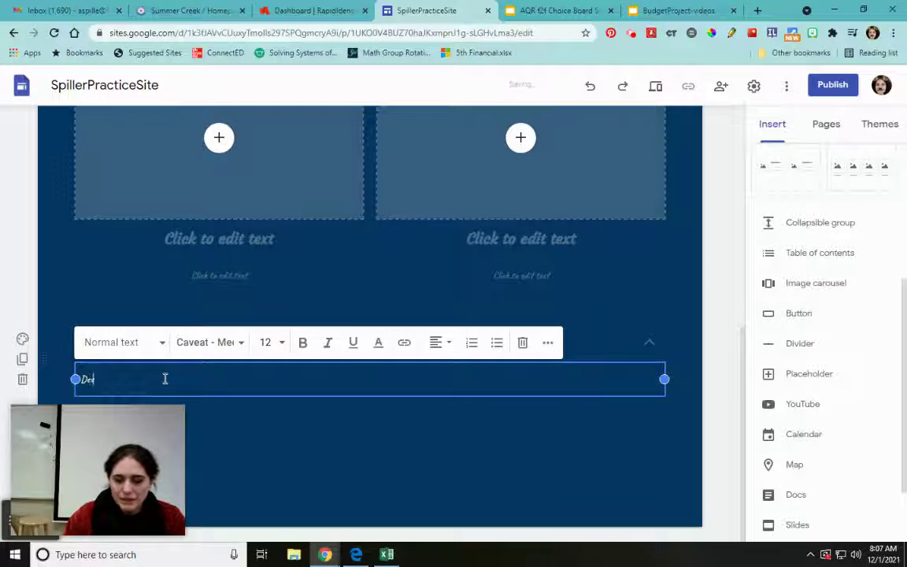
text(cription blah blah blah)
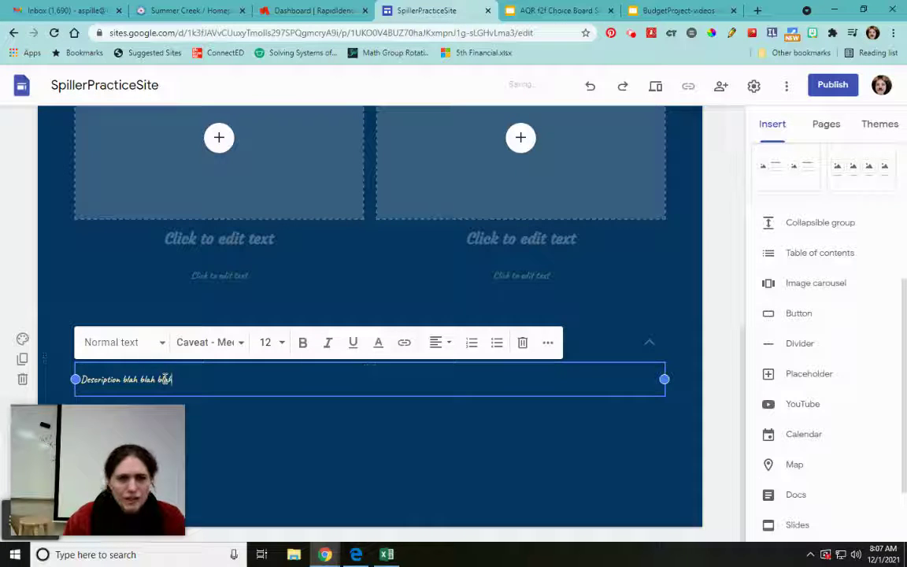
click(305, 435)
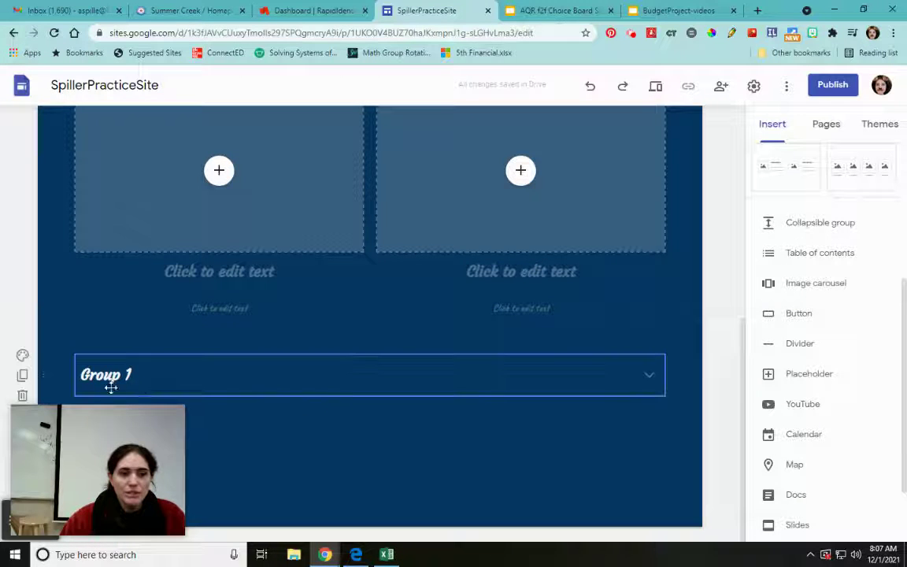
click(651, 380)
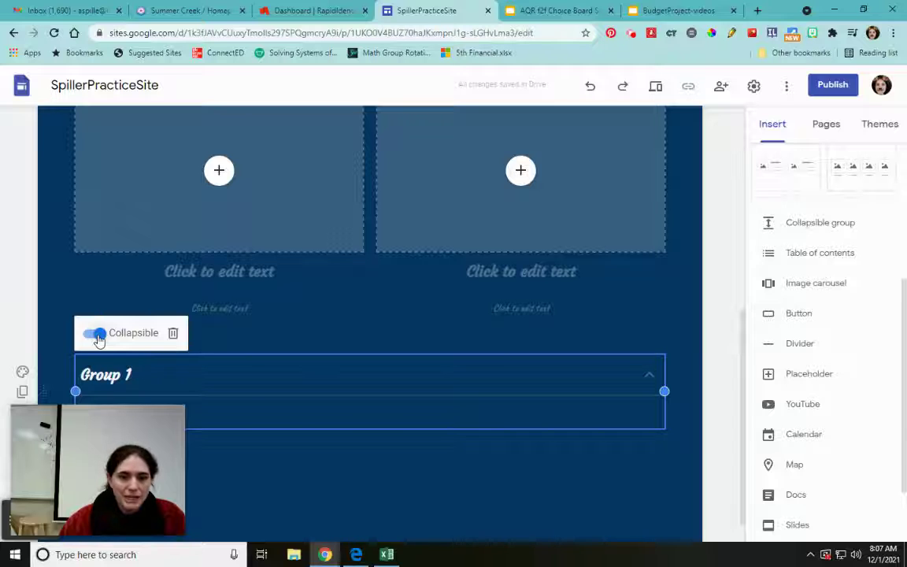
click(492, 490)
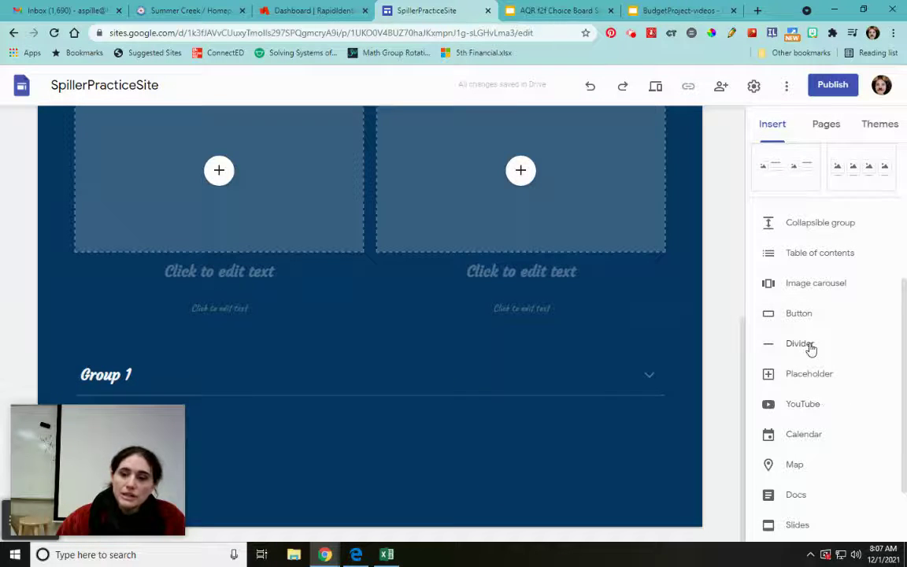
Insert a divider between the single-image section and the two-image section
scroll(668, 380, up, 2)
scroll(365, 379, up, 2)
click(283, 384)
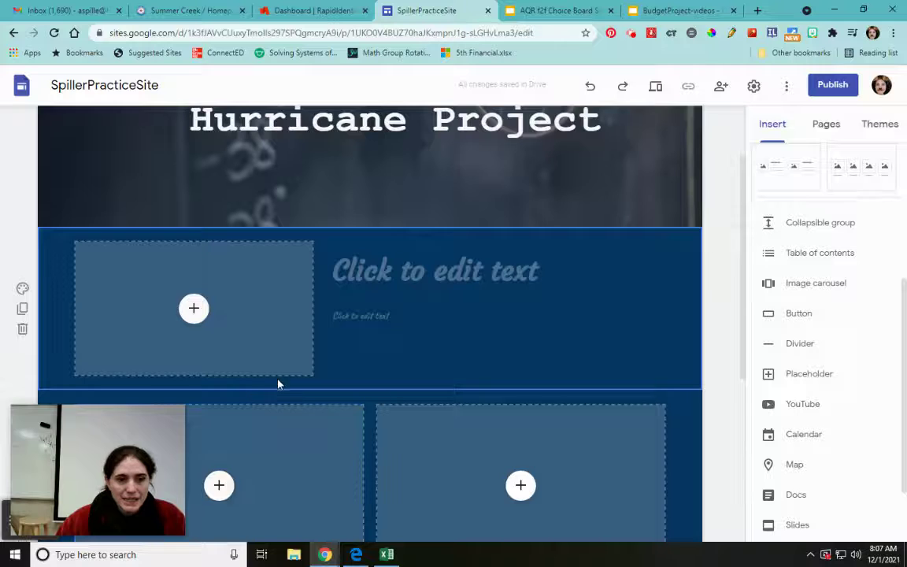
click(811, 346)
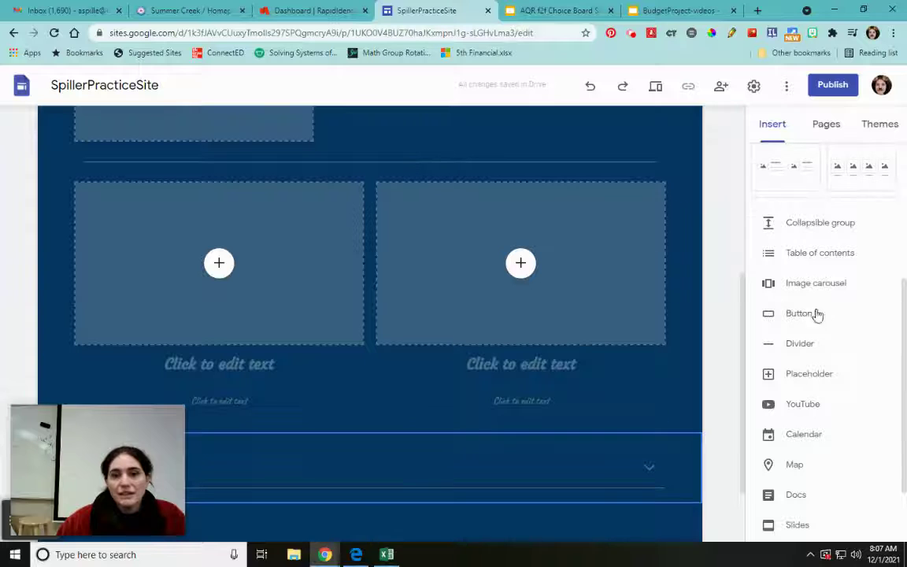
scroll(819, 311, up, 3)
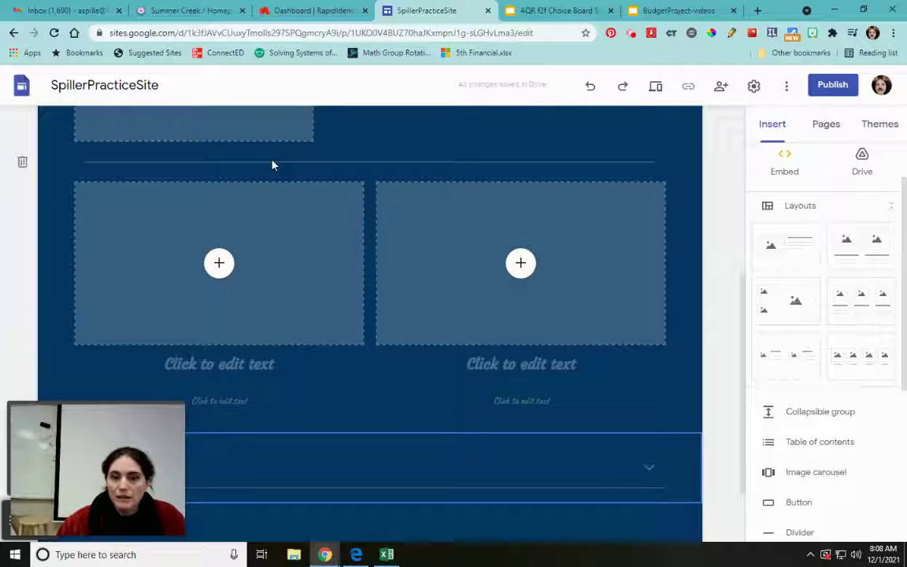
scroll(616, 408, down, 2)
scroll(807, 466, down, 2)
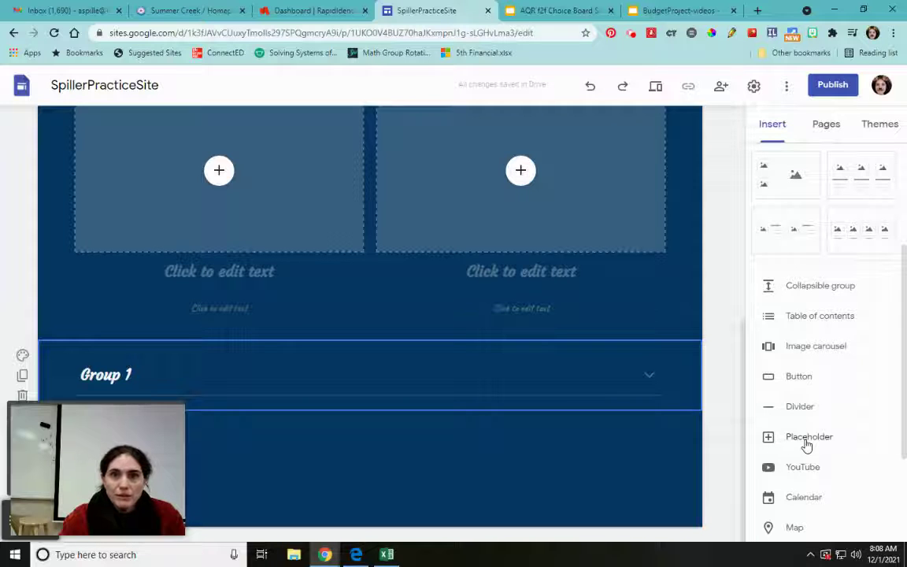
scroll(811, 439, down, 2)
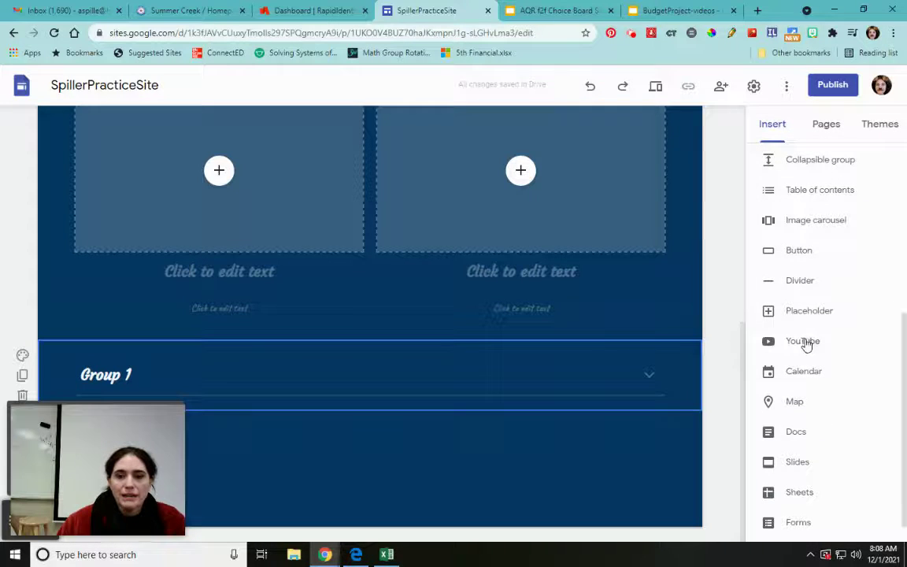